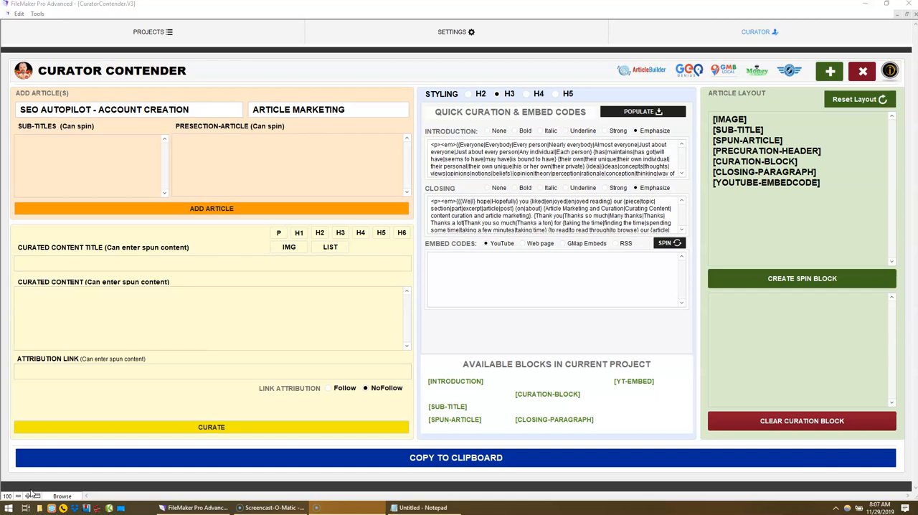
# Step: Fill the market keywords field with the five rehab and drug-and-alcohol keywords copied from Notepad
pyautogui.click(456, 31)
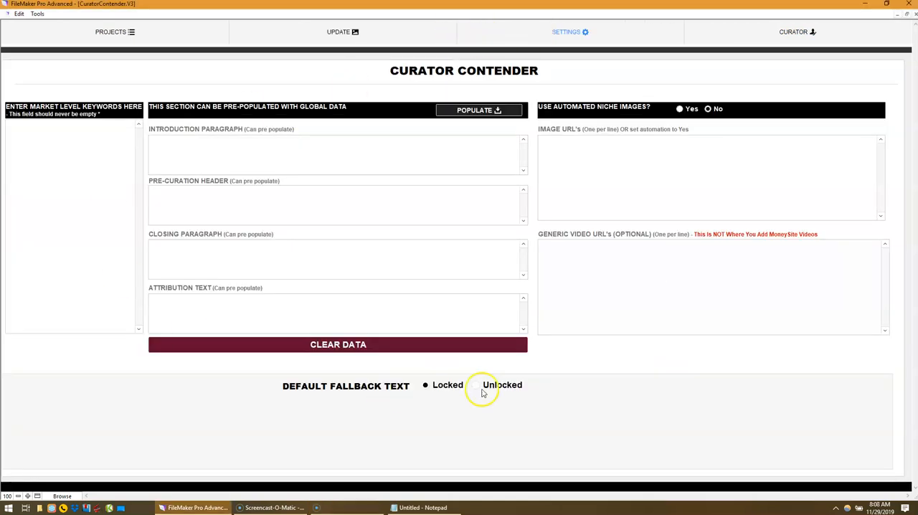
pyautogui.click(422, 507)
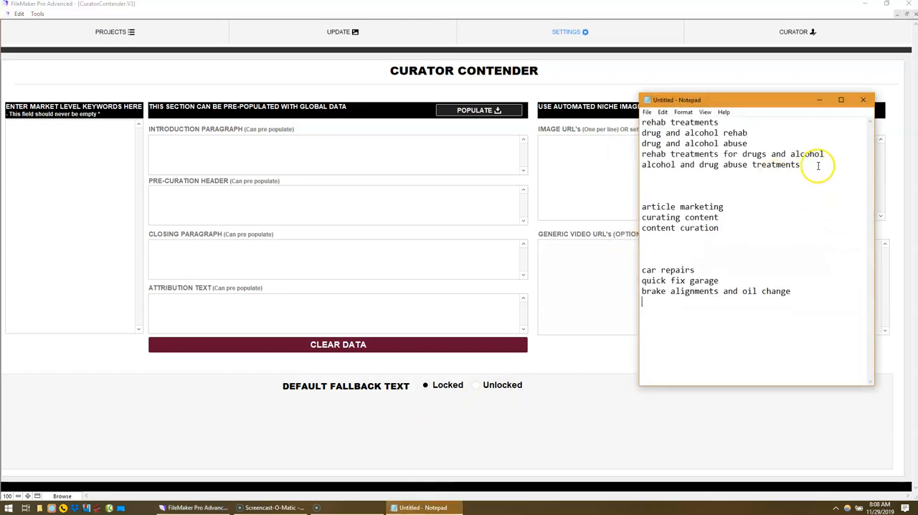
pyautogui.moveTo(802, 164); pyautogui.dragTo(633, 125)
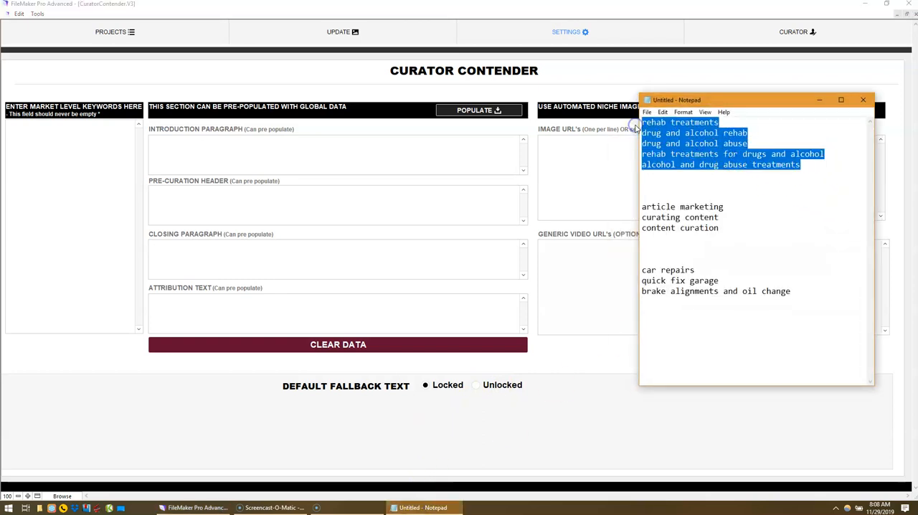
pyautogui.hotkey('ctrl', 'c')
pyautogui.click(820, 100)
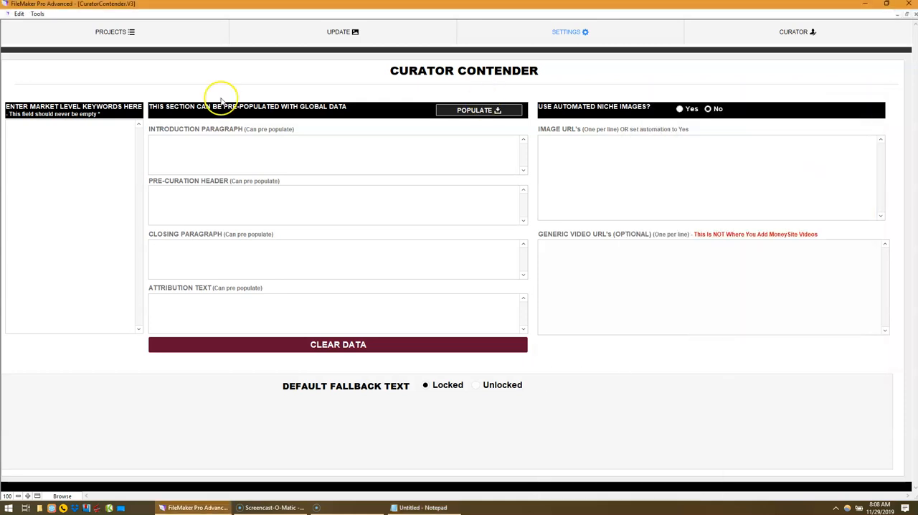
pyautogui.click(63, 149)
pyautogui.hotkey('ctrl', 'v')
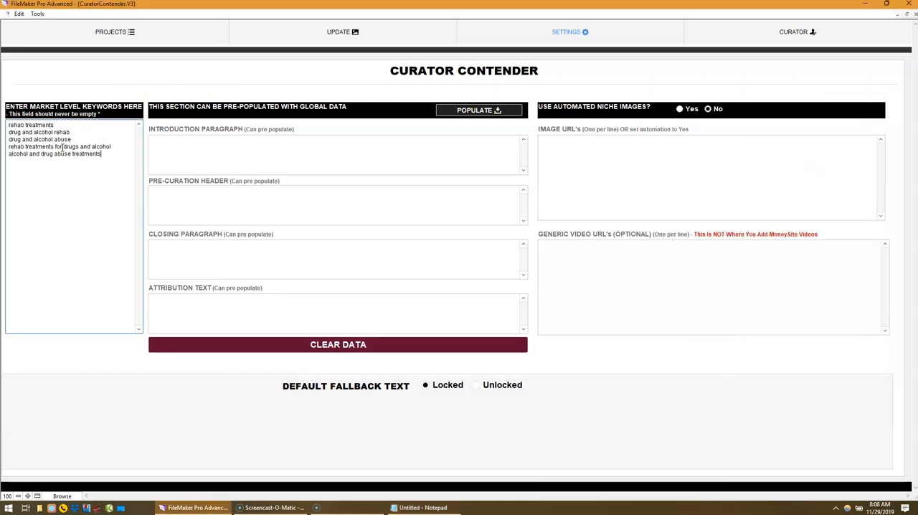
# Step: Populate the introduction, header, closing and attribution fields with spun content, then focus the image URL list
pyautogui.click(478, 110)
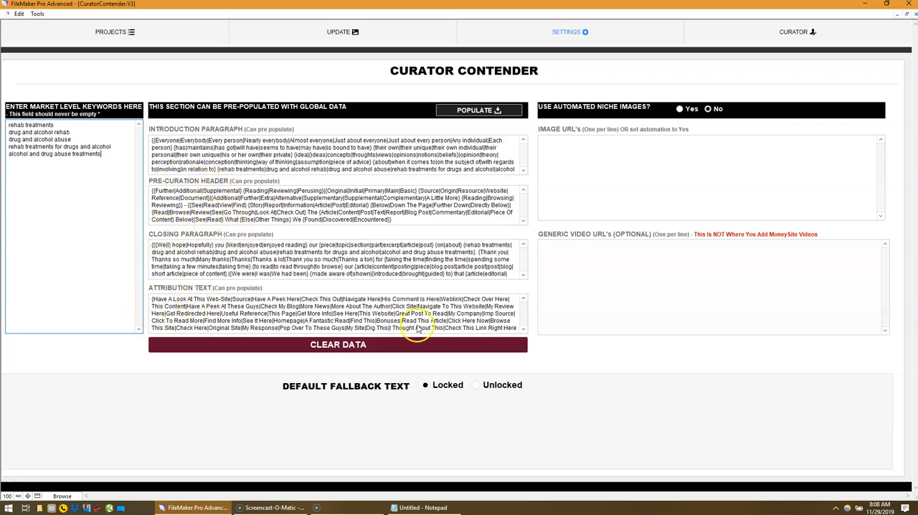
pyautogui.click(680, 165)
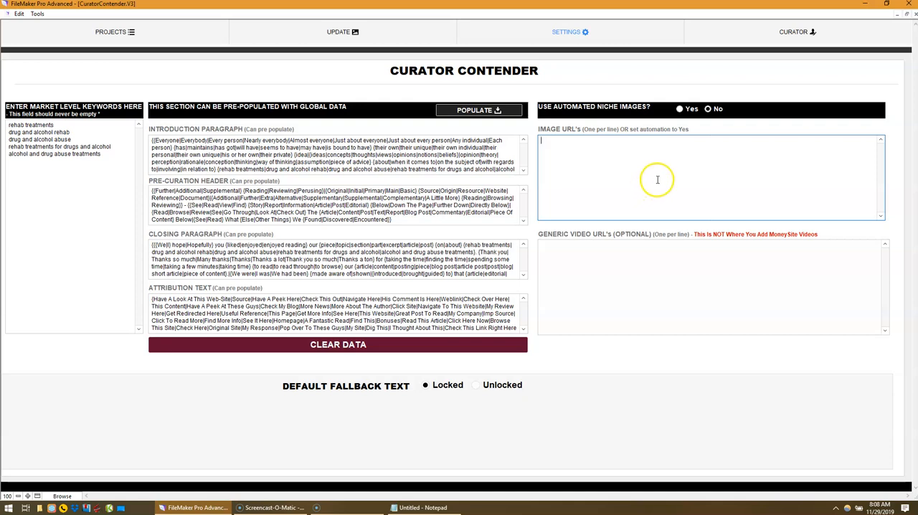
# Step: Switch automated niche images to Yes and choose Addiction as the niche
pyautogui.click(680, 109)
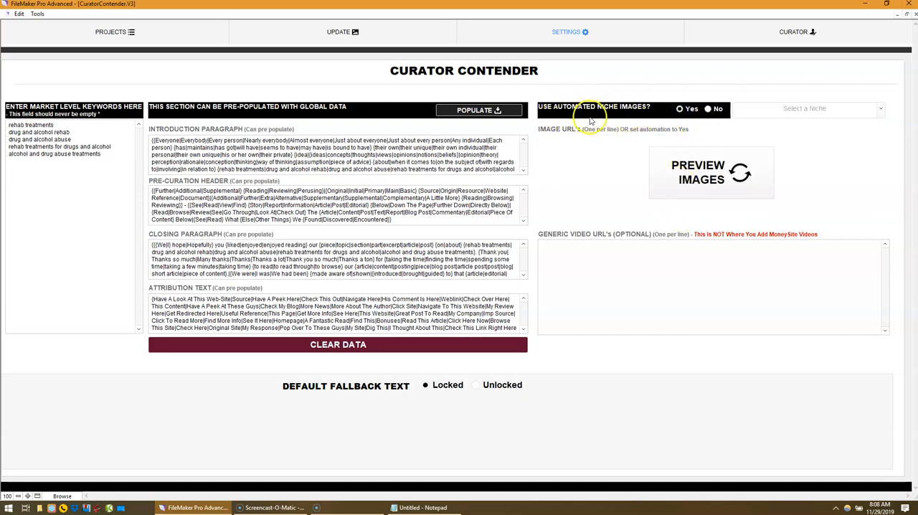
pyautogui.click(881, 108)
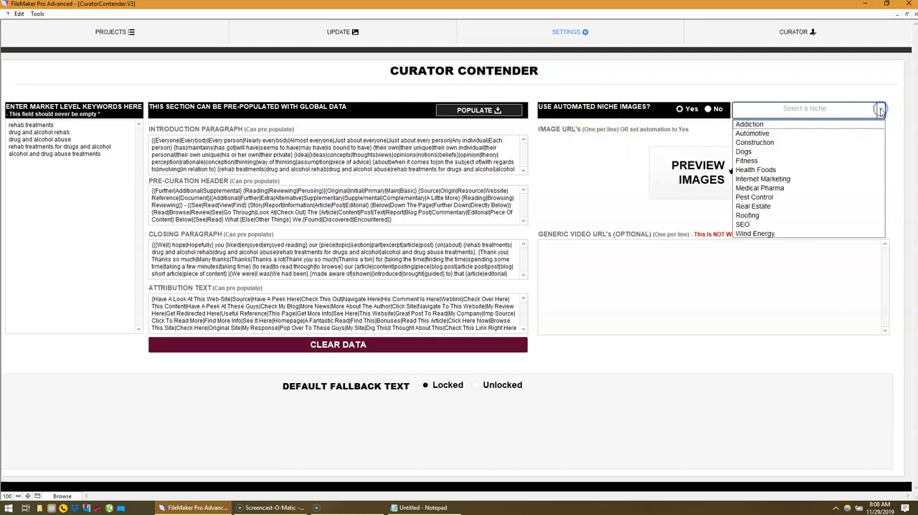
pyautogui.click(751, 124)
pyautogui.click(837, 182)
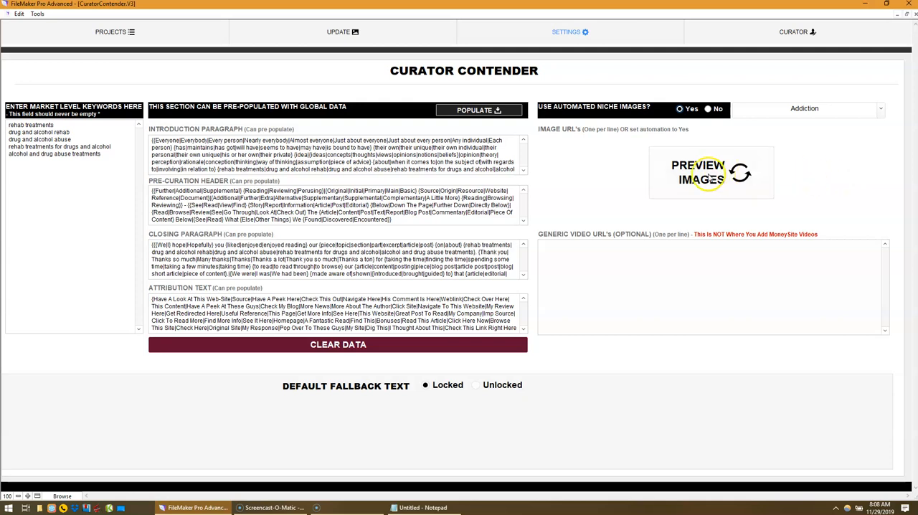
pyautogui.click(738, 173)
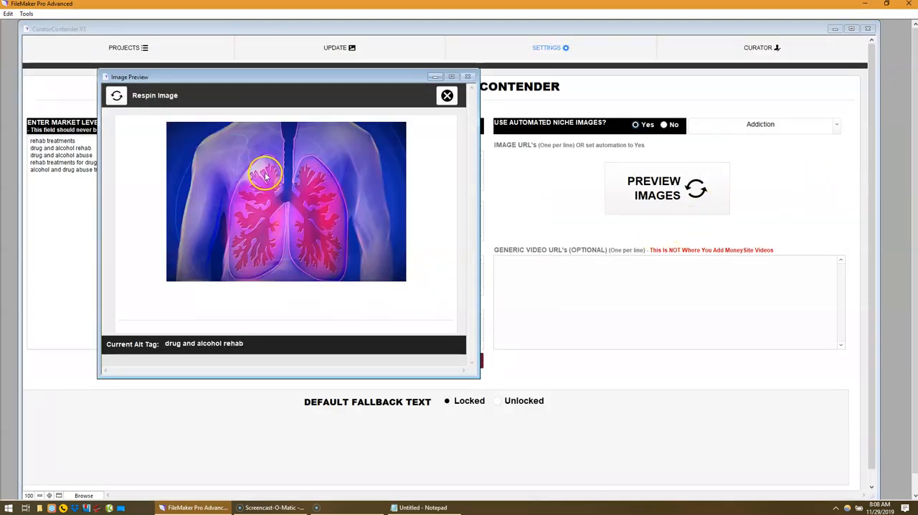
pyautogui.click(116, 96)
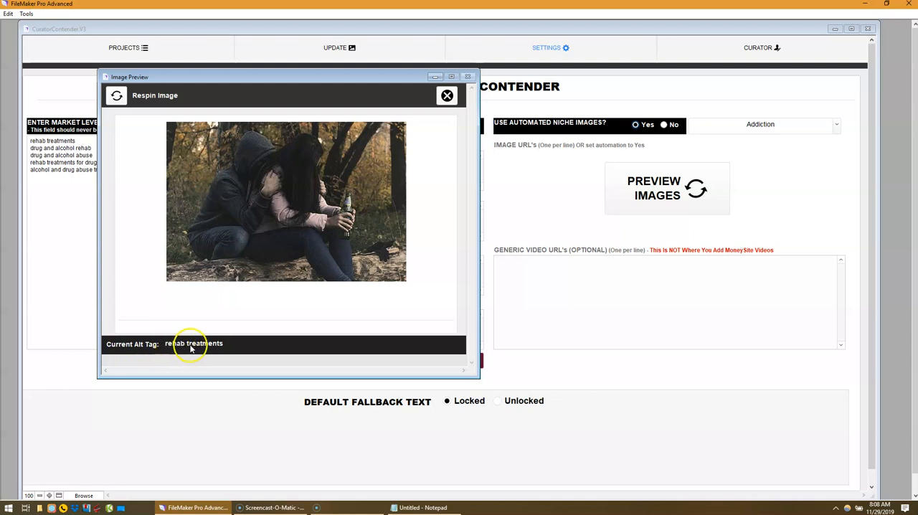
pyautogui.click(117, 94)
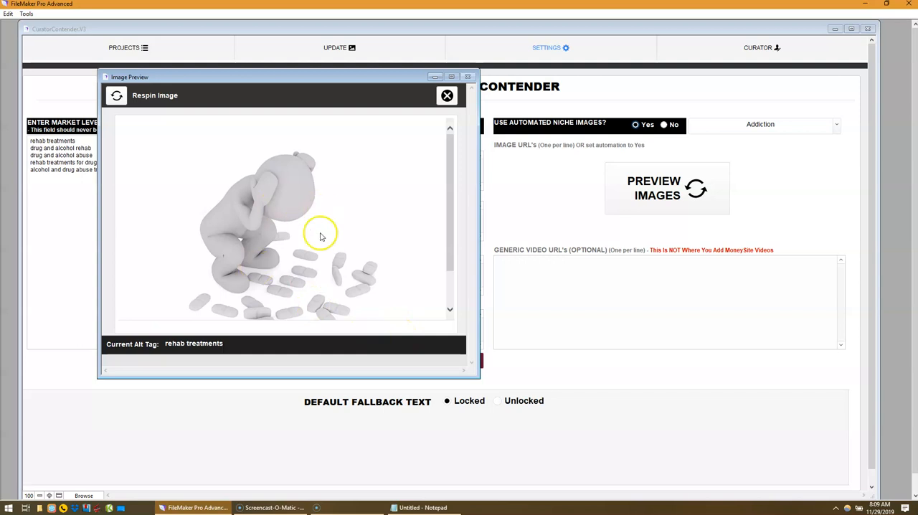
pyautogui.click(116, 95)
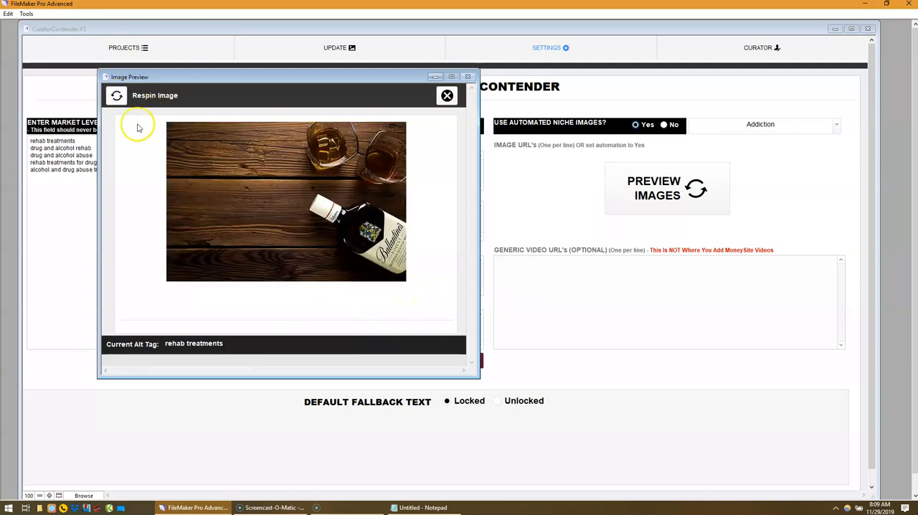
pyautogui.click(116, 95)
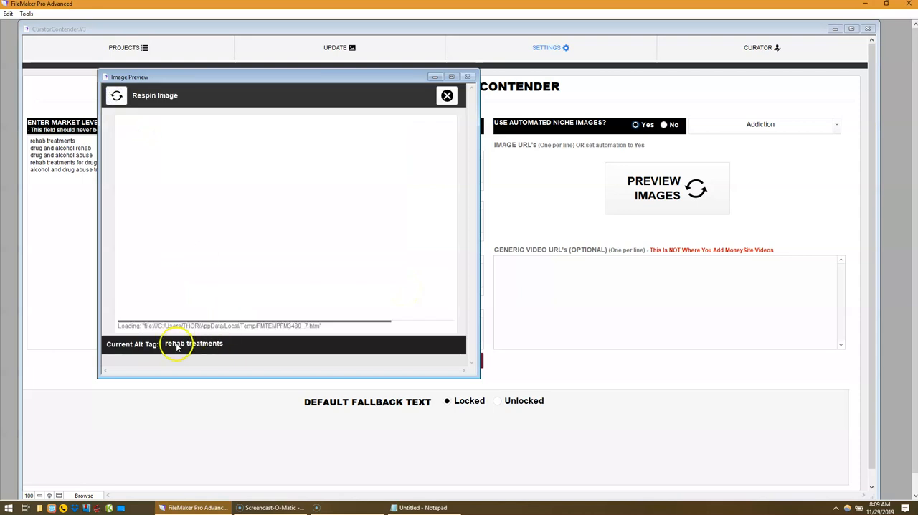
pyautogui.click(116, 95)
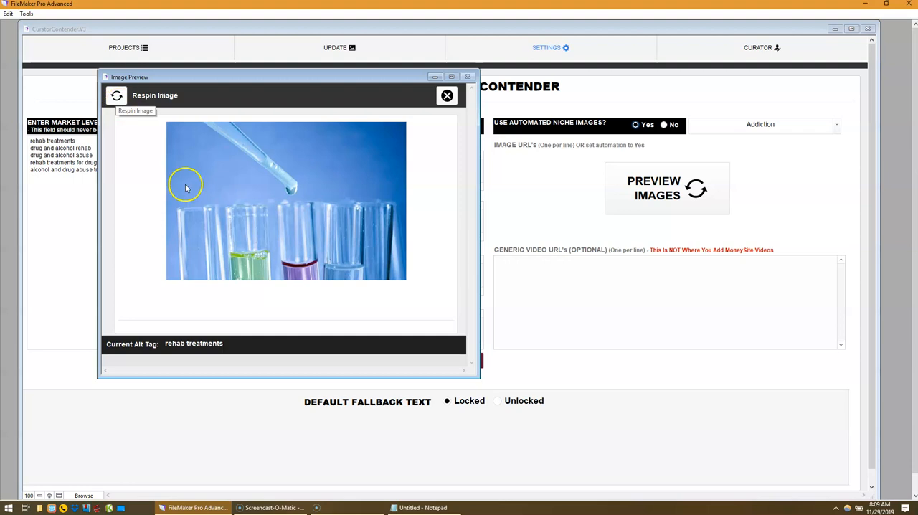
pyautogui.click(116, 94)
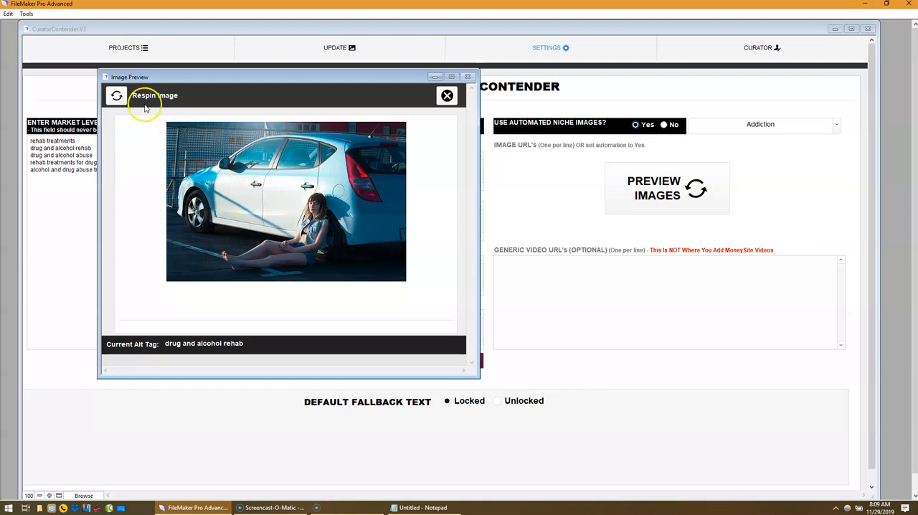
pyautogui.click(117, 95)
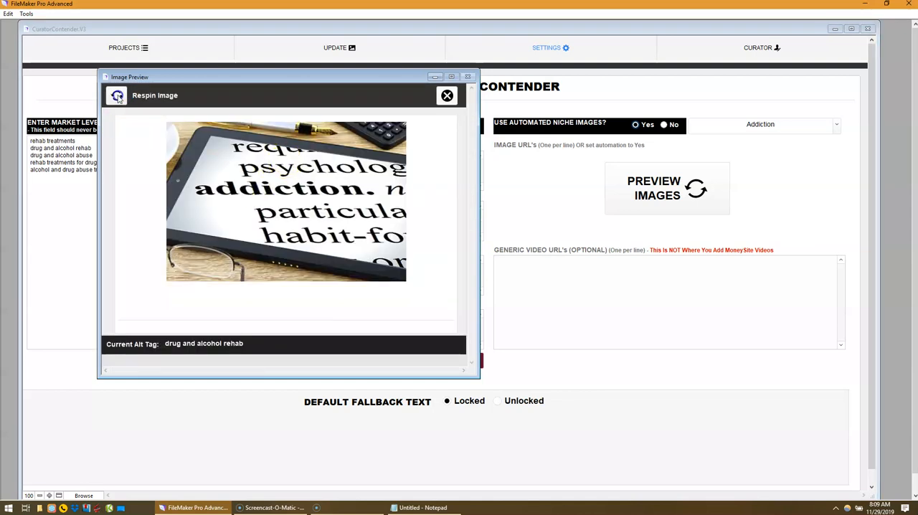
pyautogui.click(117, 96)
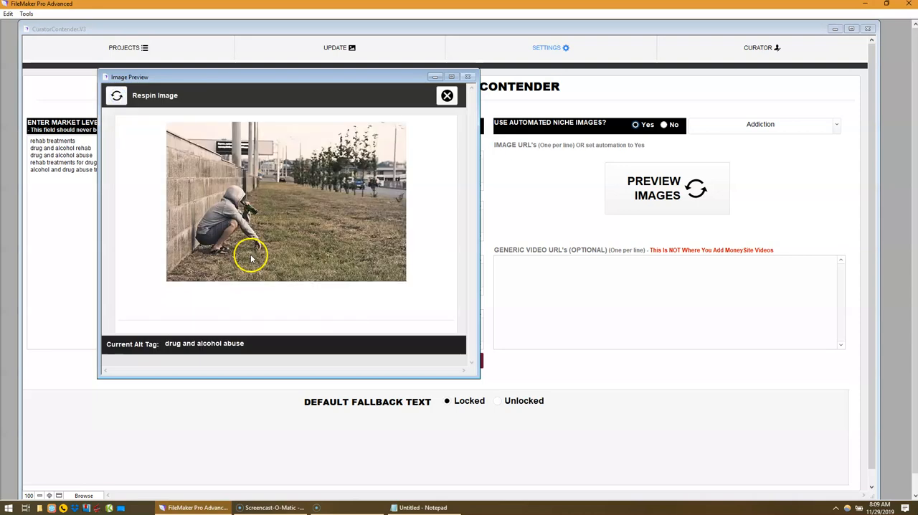
pyautogui.click(117, 96)
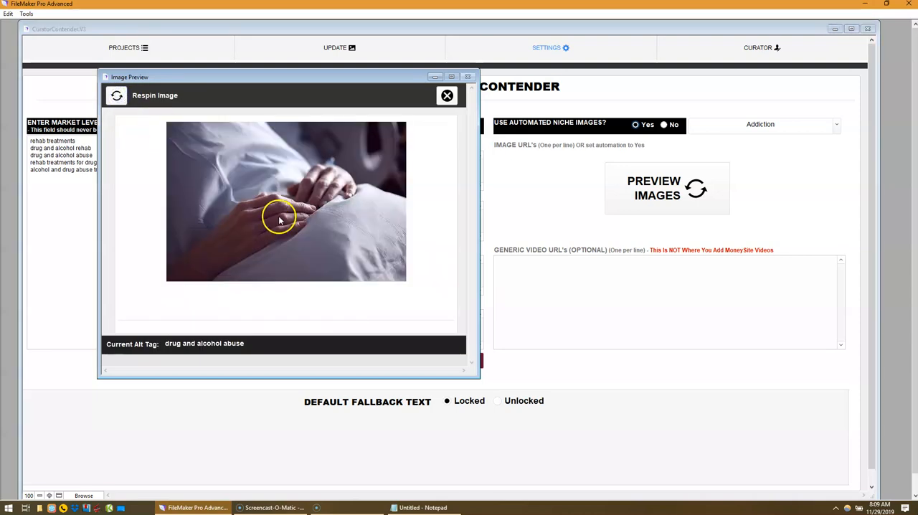
pyautogui.click(116, 96)
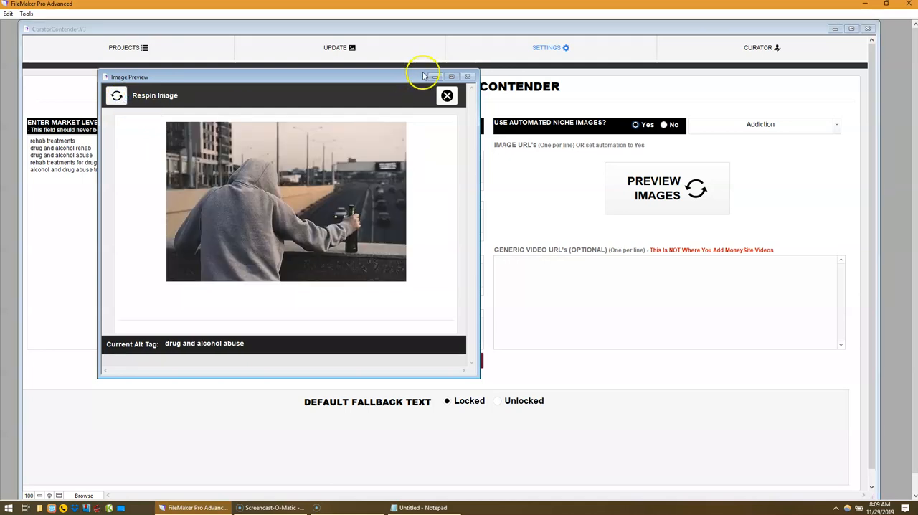
# Step: Replace the rehab keywords with article marketing, curating content and content curation from Notepad
pyautogui.click(446, 97)
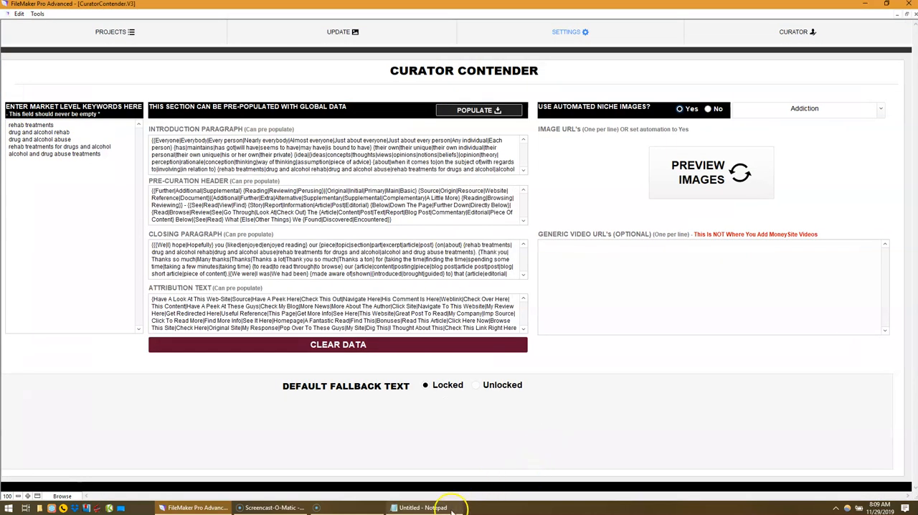
pyautogui.click(423, 507)
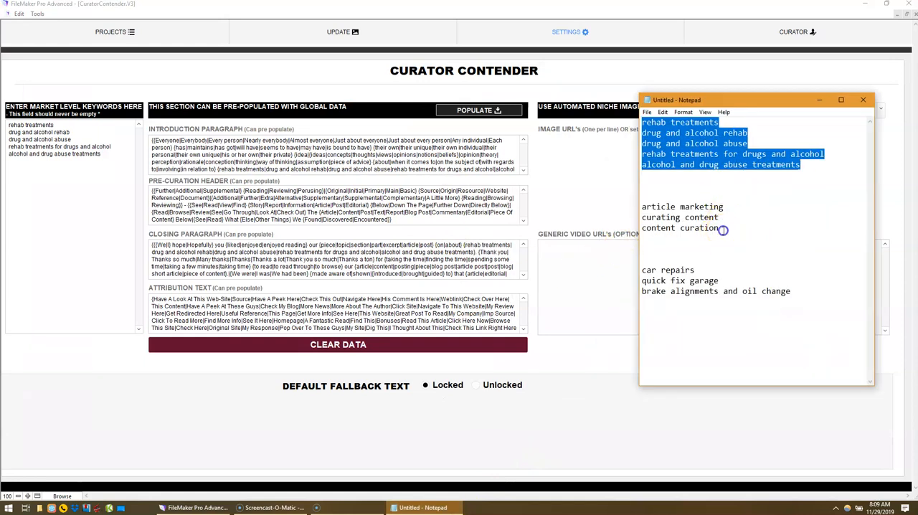
pyautogui.moveTo(722, 228); pyautogui.dragTo(637, 210)
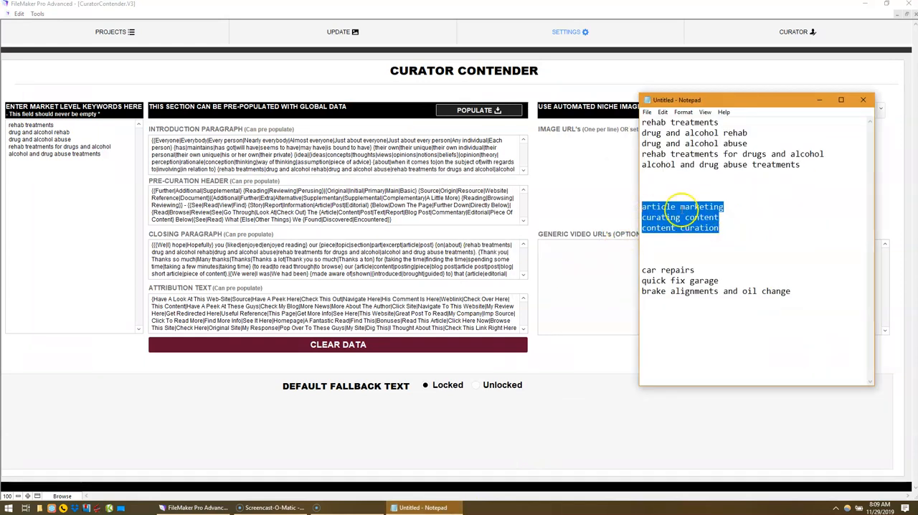
pyautogui.click(819, 100)
pyautogui.click(127, 161)
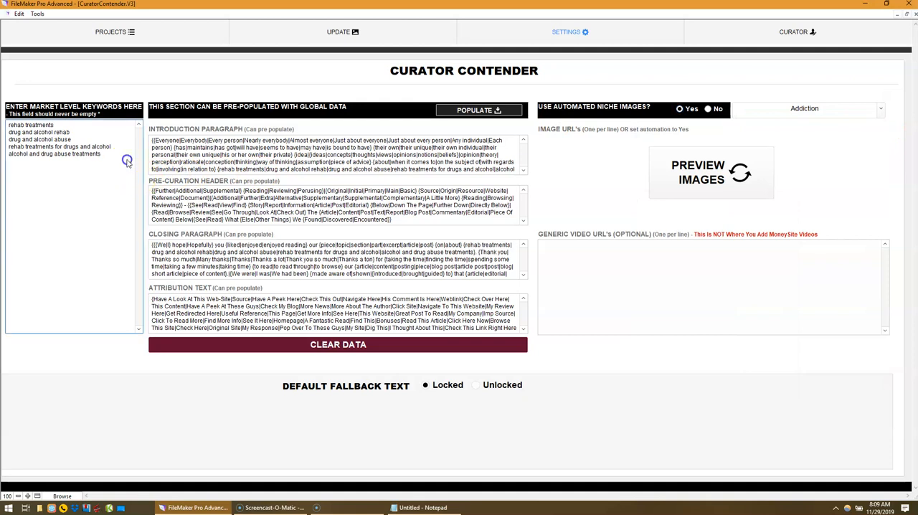
pyautogui.hotkey('ctrl', 'a')
pyautogui.hotkey('ctrl', 'v')
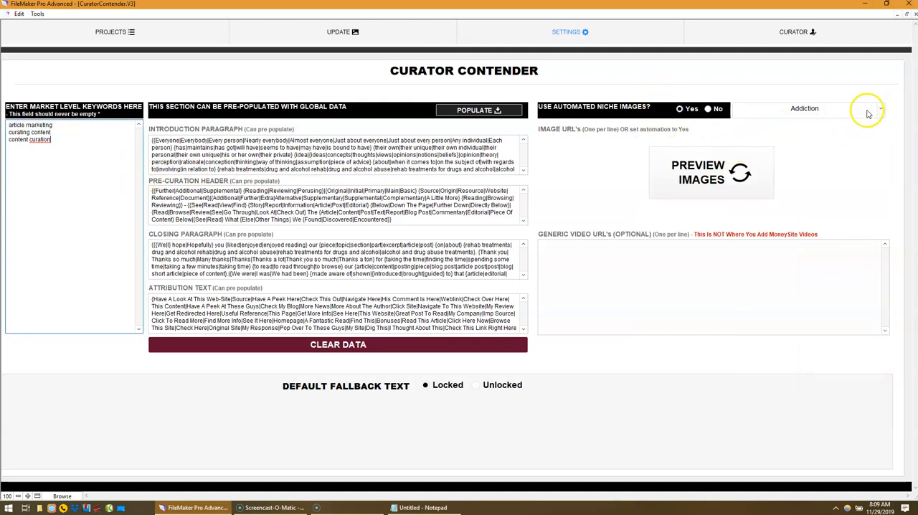
# Step: Pick Internet Marketing from the image niche list
pyautogui.click(879, 108)
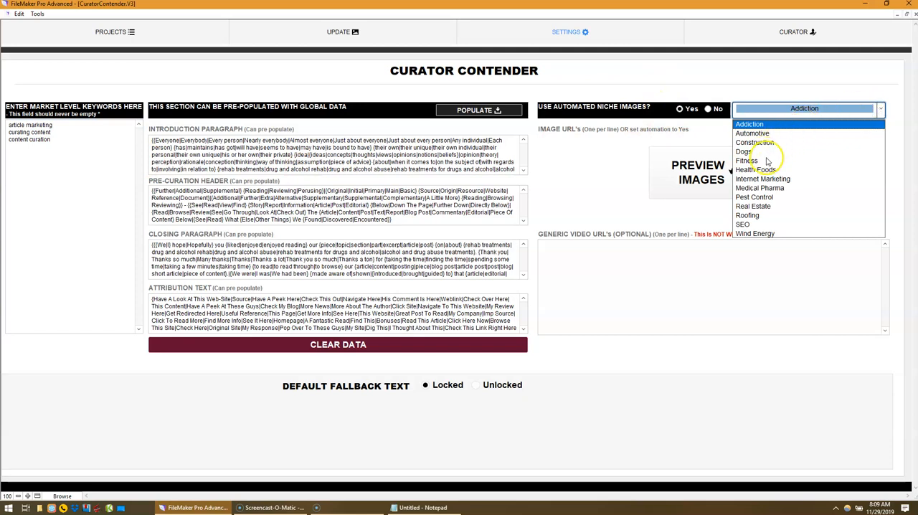
pyautogui.click(893, 215)
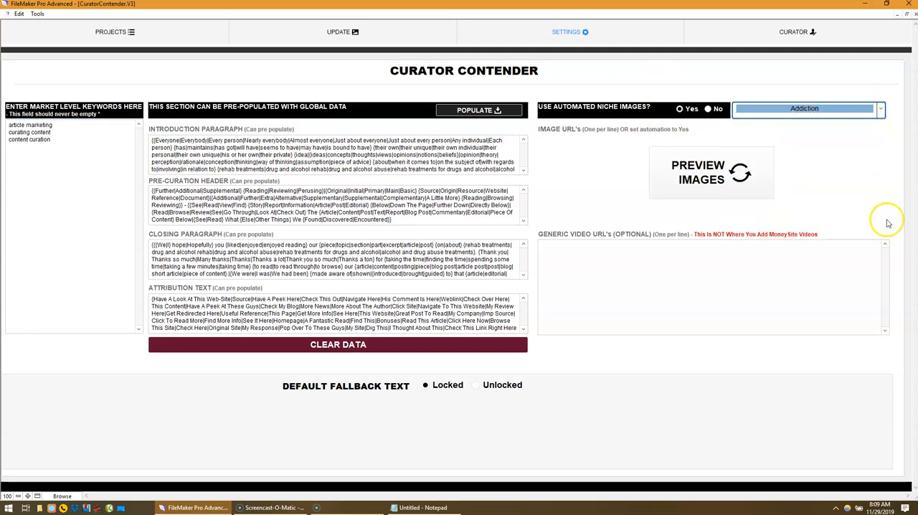
# Step: Preview Internet Marketing images, respin through laptop, SEO and social media photos, and close the preview
pyautogui.click(742, 174)
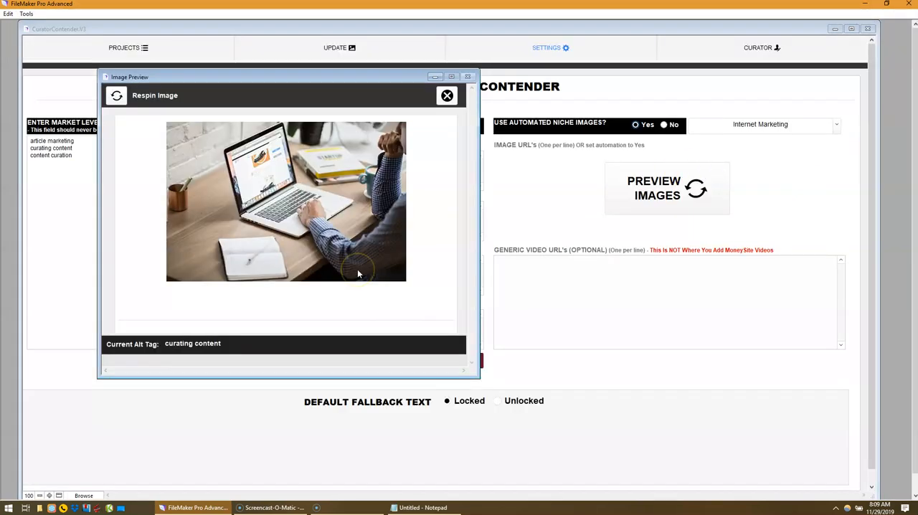
pyautogui.click(117, 95)
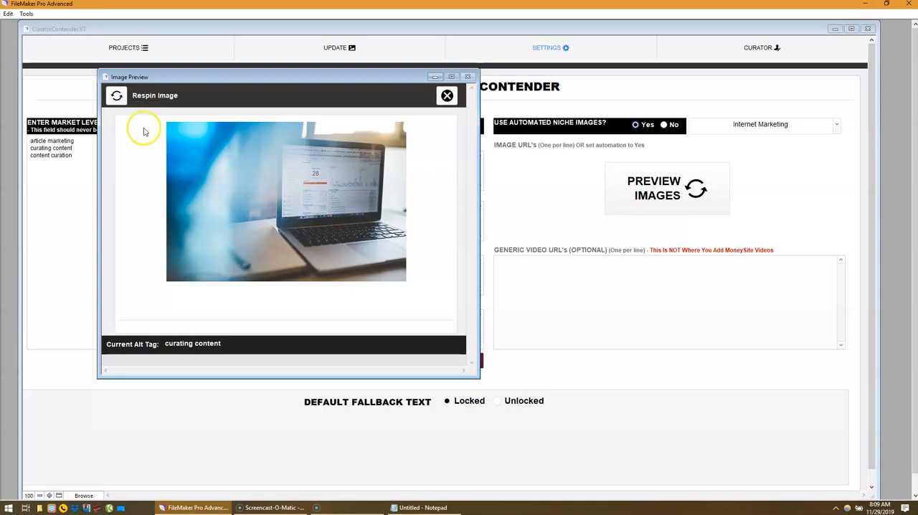
pyautogui.click(117, 95)
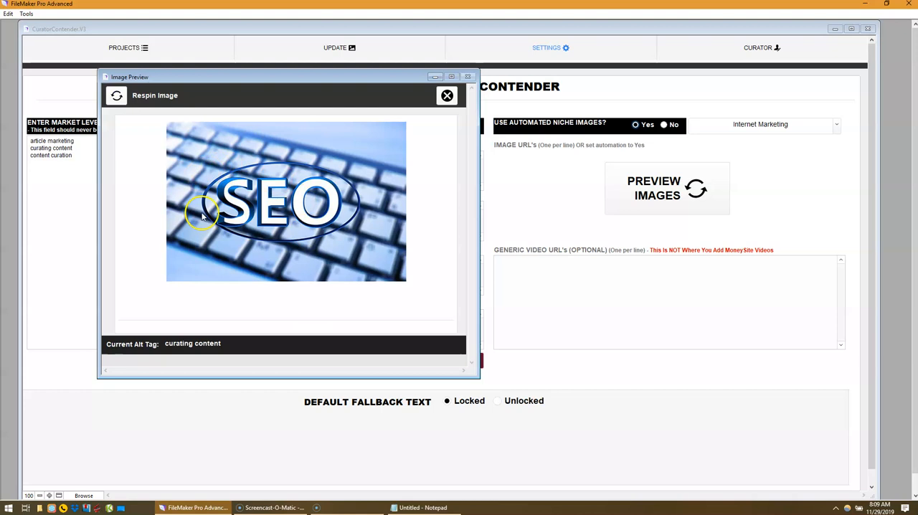
pyautogui.click(116, 95)
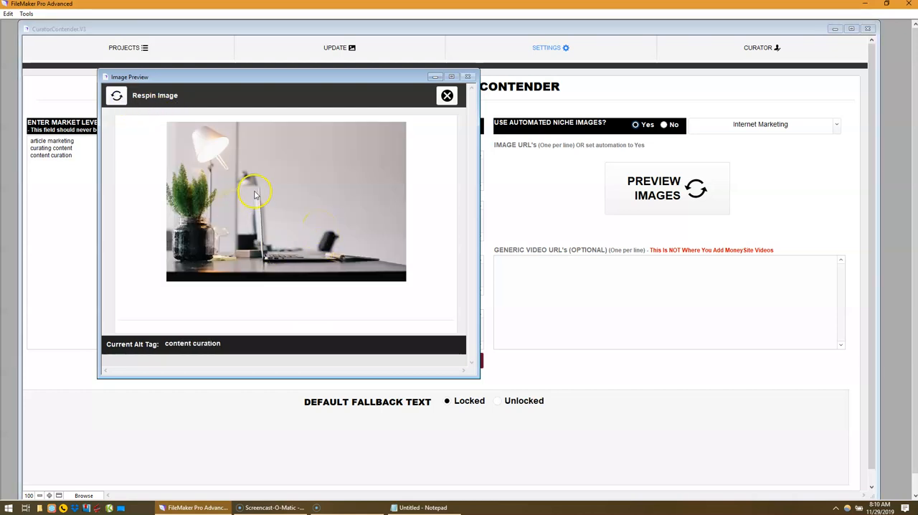
pyautogui.click(116, 94)
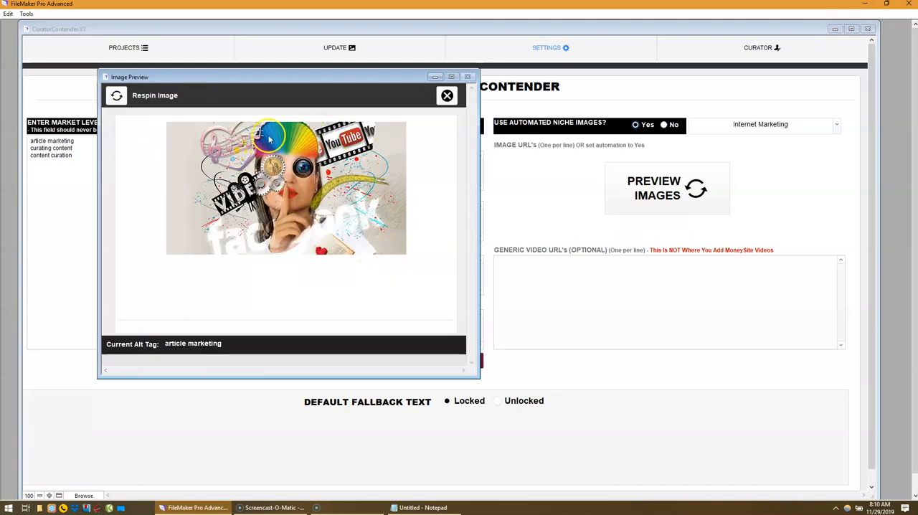
pyautogui.click(116, 95)
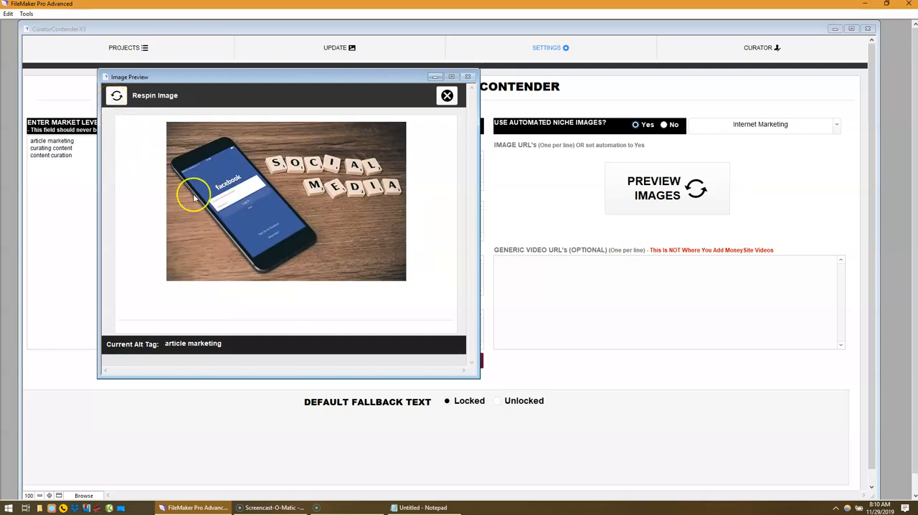
pyautogui.click(116, 95)
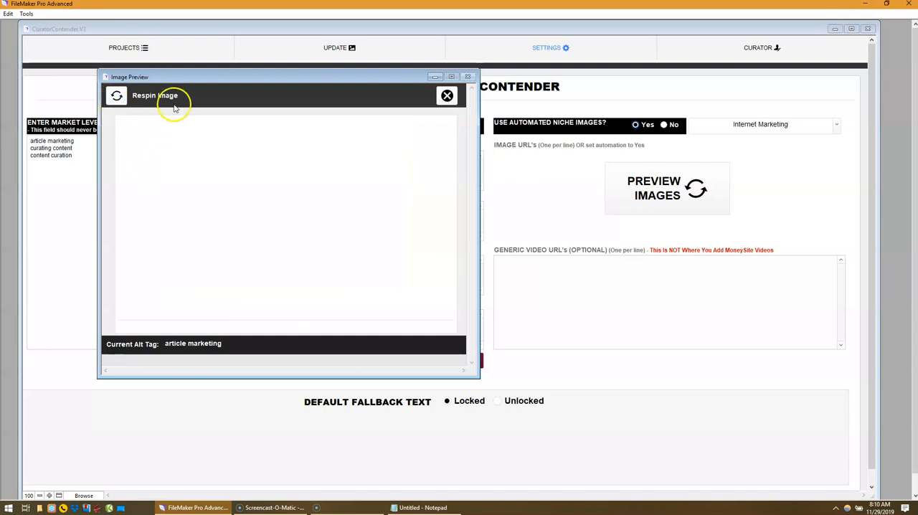
pyautogui.click(446, 96)
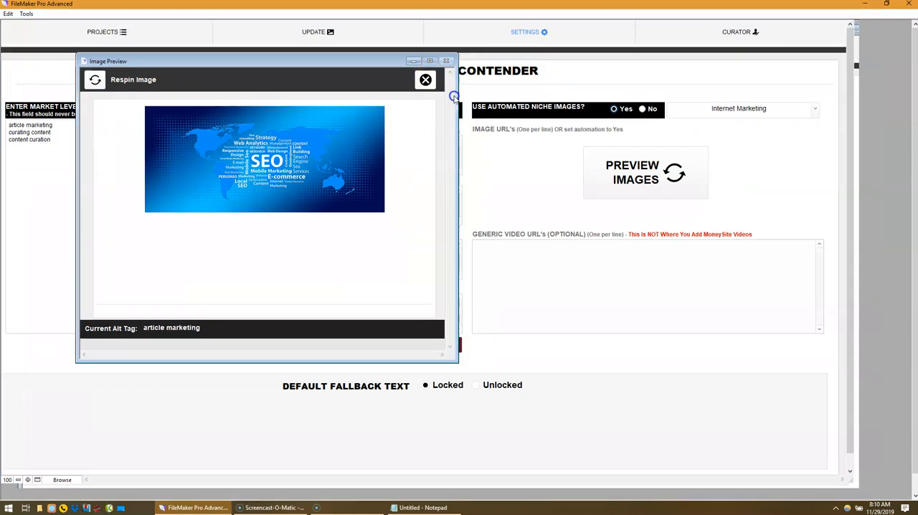
# Step: Replace the keywords with car repairs, quick fix garage, brake alignments and oil change from Notepad
pyautogui.click(423, 506)
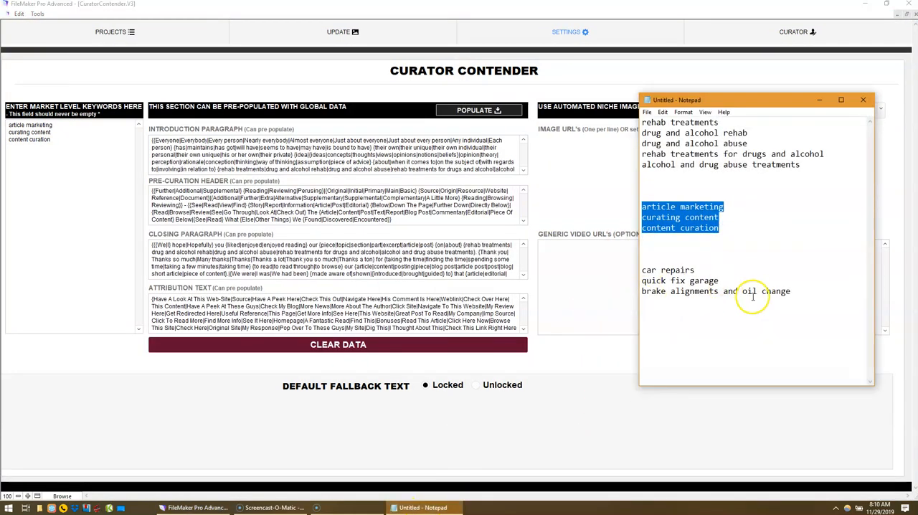
pyautogui.moveTo(791, 291)
pyautogui.mouseDown()
pyautogui.moveTo(696, 292)
pyautogui.moveTo(641, 280)
pyautogui.moveTo(642, 272)
pyautogui.mouseUp()
pyautogui.hotkey('ctrl', 'c')
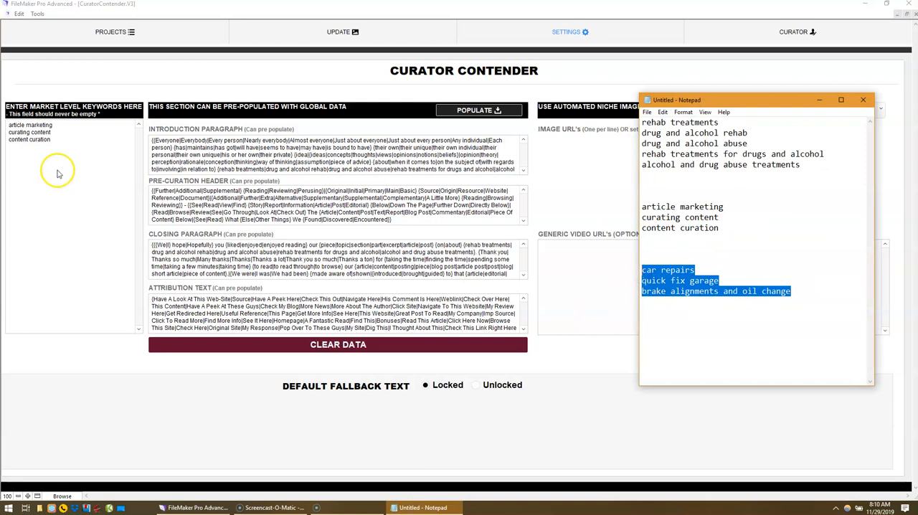
pyautogui.click(58, 150)
pyautogui.hotkey('ctrl', 'a')
pyautogui.hotkey('ctrl', 'v')
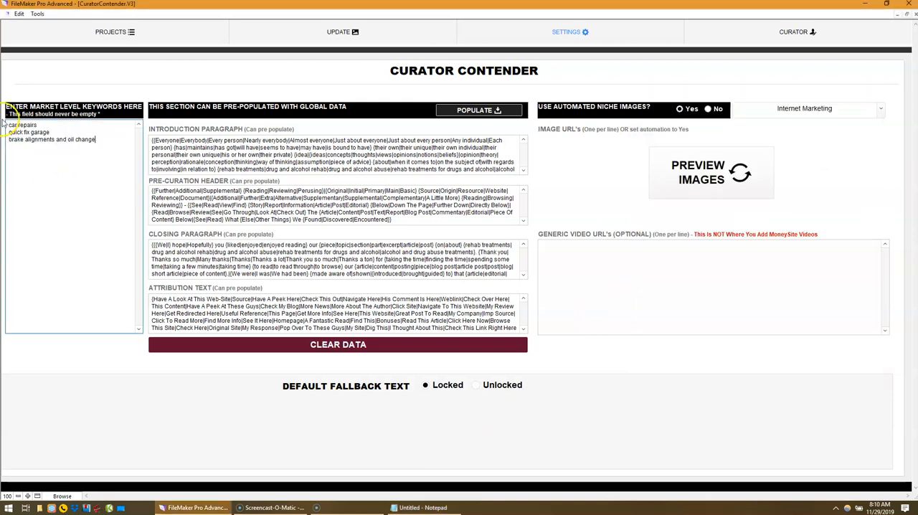
# Step: Choose Automotive as the image niche and bring up its image preview
pyautogui.click(880, 109)
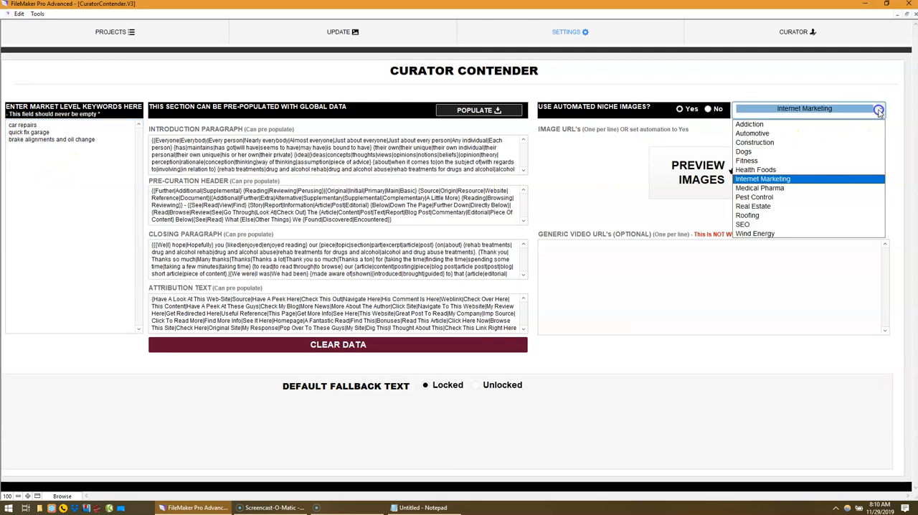
pyautogui.click(760, 133)
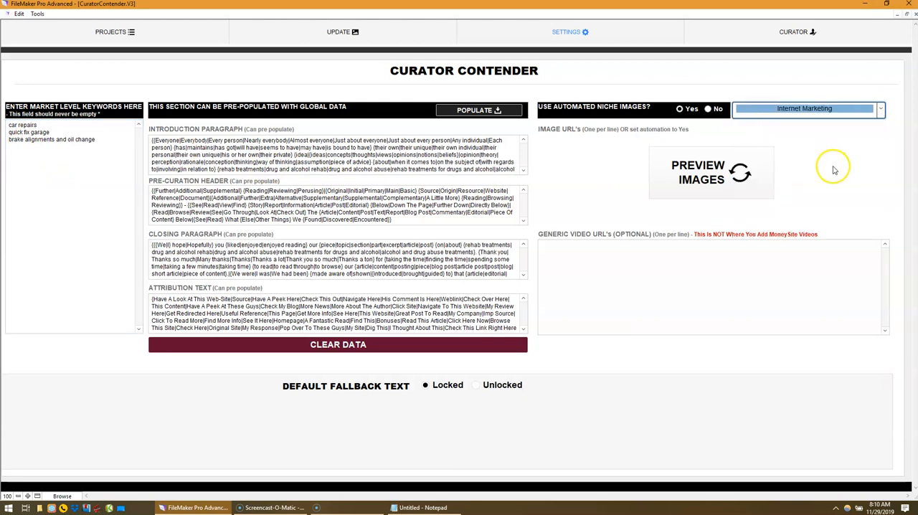
pyautogui.click(740, 172)
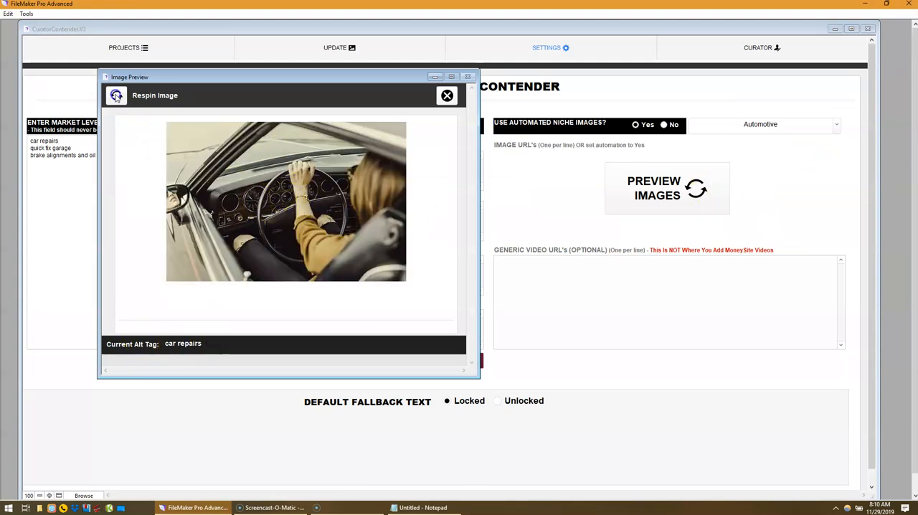
# Step: Respin the Automotive preview through car interior, red tailfin and mechanic photos
pyautogui.click(116, 95)
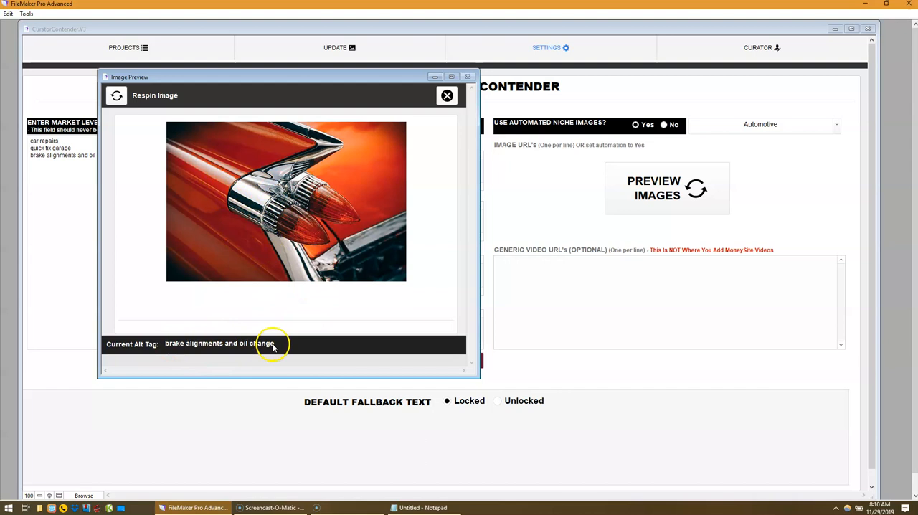
pyautogui.click(116, 96)
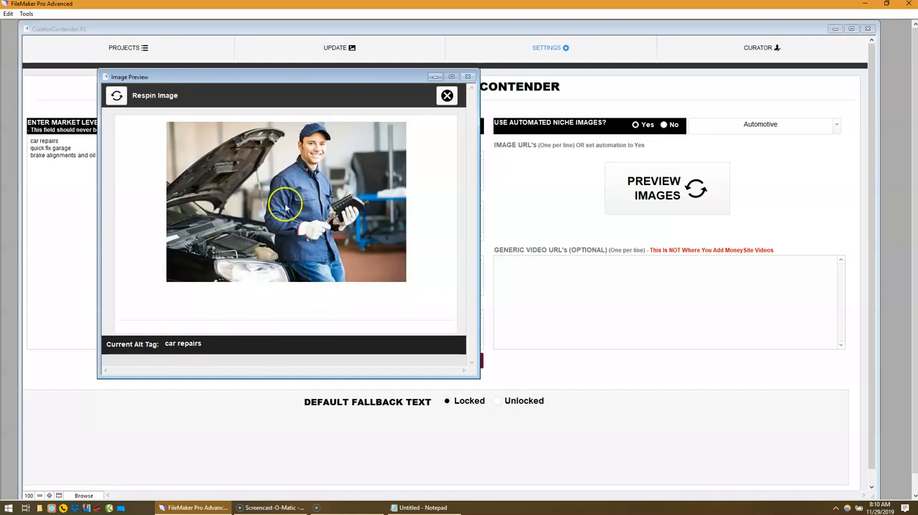
# Step: Close the Automotive image preview, leaving the car keywords on the settings page
pyautogui.click(447, 95)
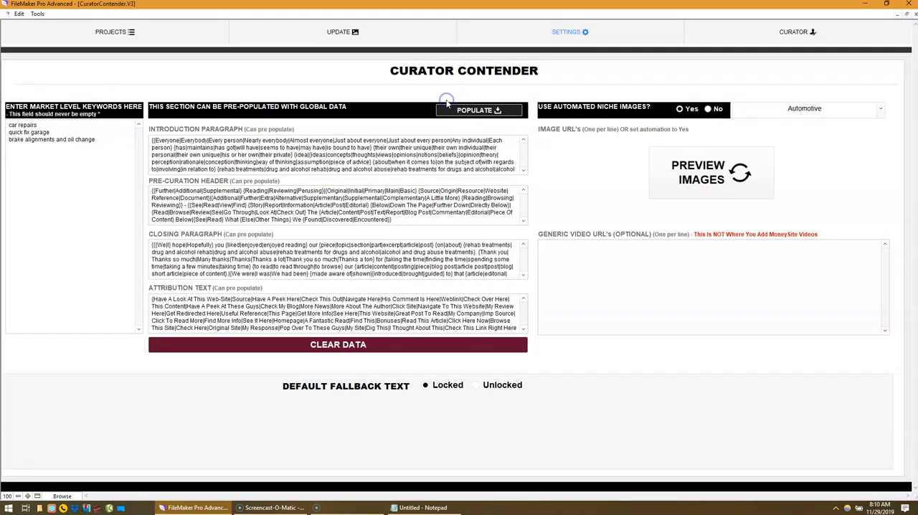